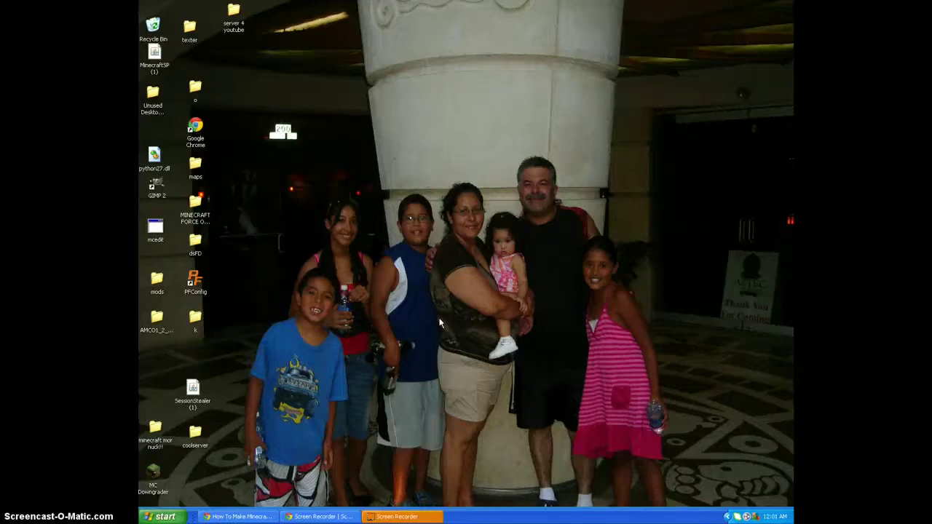
# Launch Minecraft, log in with the saved account, and maximize the game window.
pyautogui.click(162, 516)
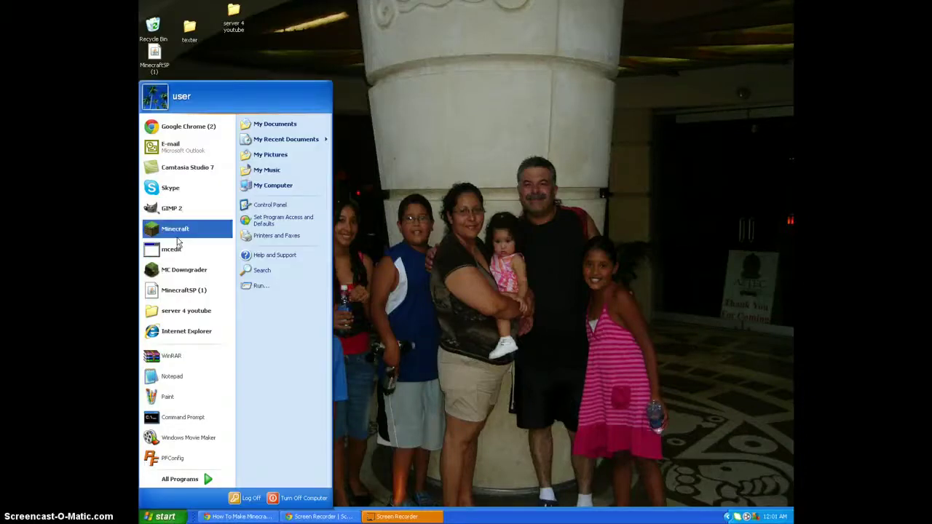
pyautogui.moveTo(178, 239); pyautogui.dragTo(186, 235)
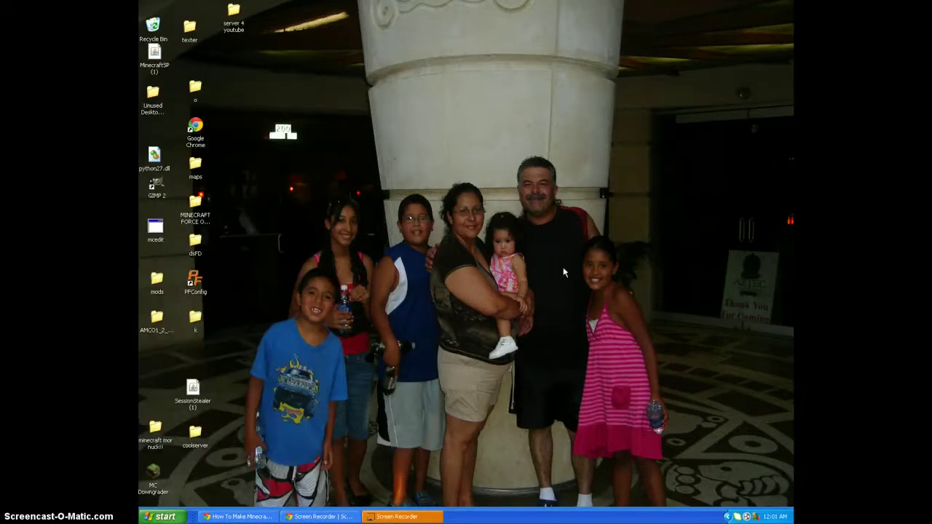
pyautogui.click(660, 357)
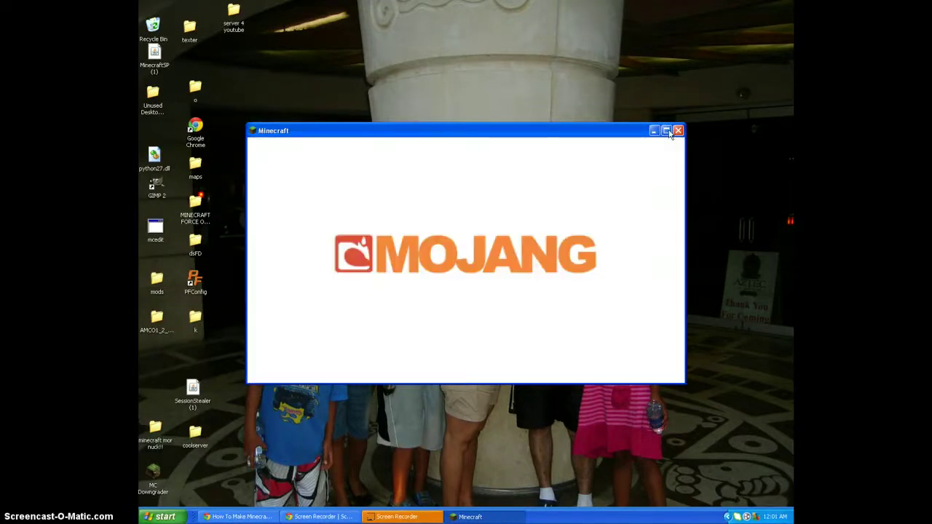
pyautogui.click(666, 131)
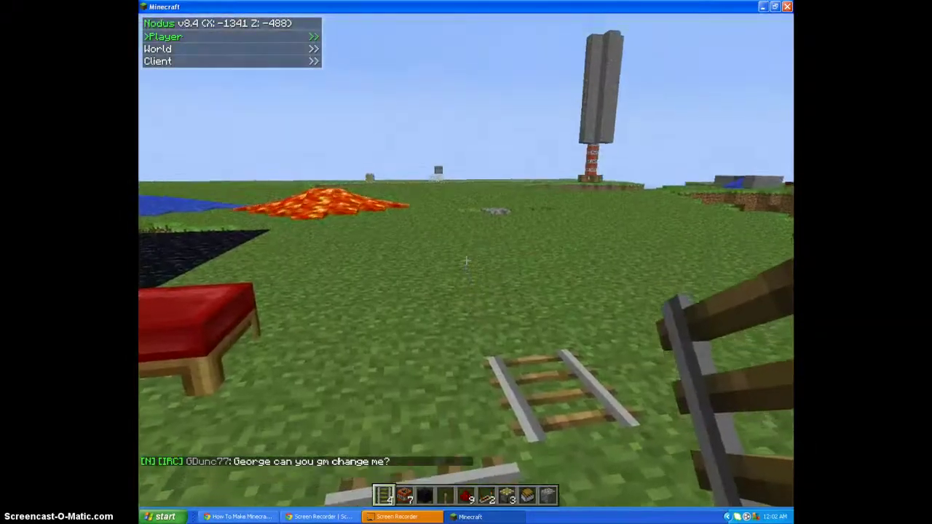
# Show the debug overlay and fly around the world to examine the frame rate and memory usage.
pyautogui.press('F3')
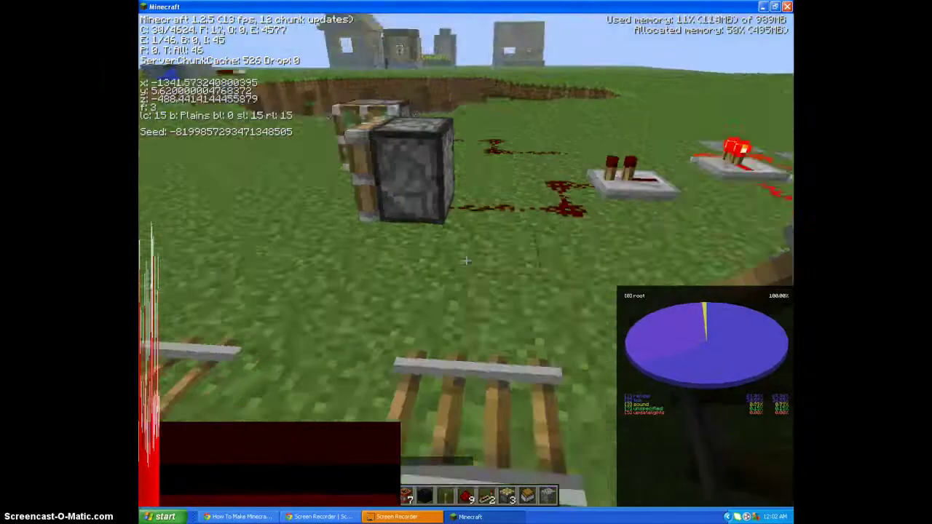
pyautogui.press('w')
pyautogui.press('w')
pyautogui.press('space')
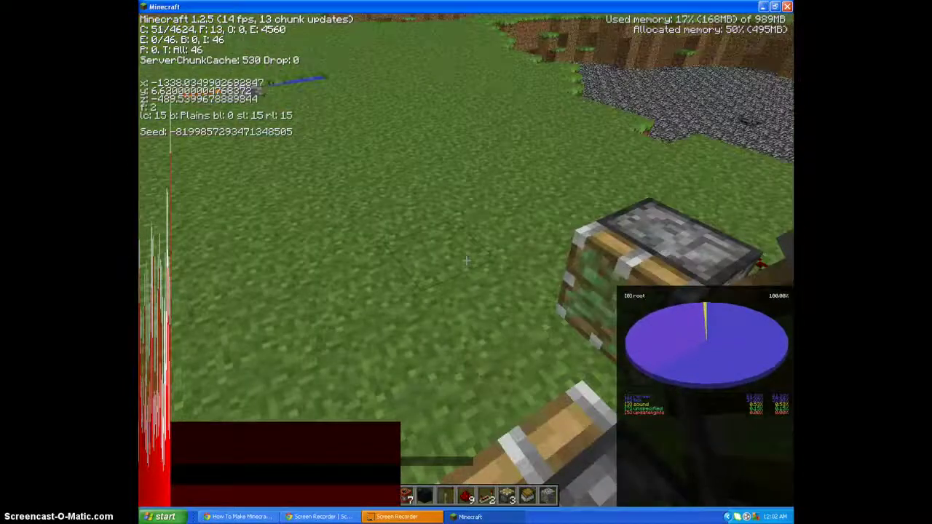
pyautogui.press('space')
pyautogui.press('space')
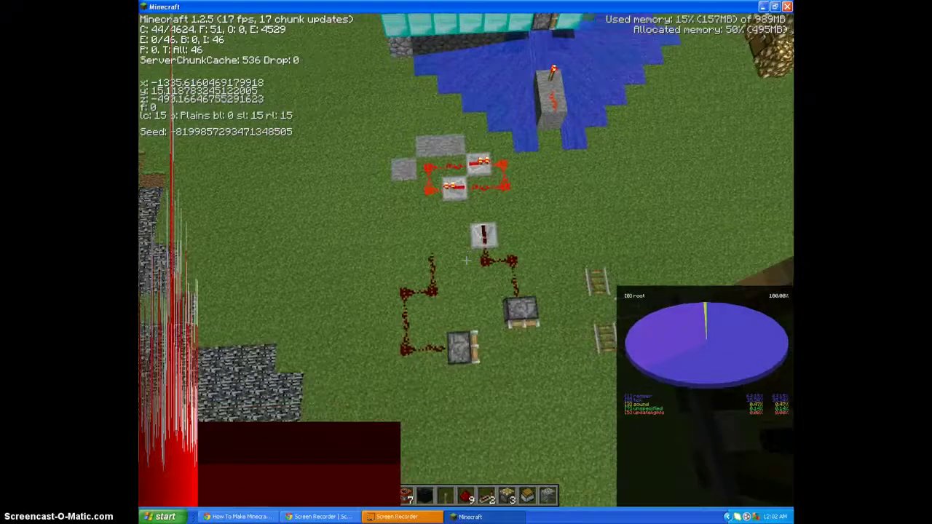
pyautogui.press('shift')
pyautogui.press('shift')
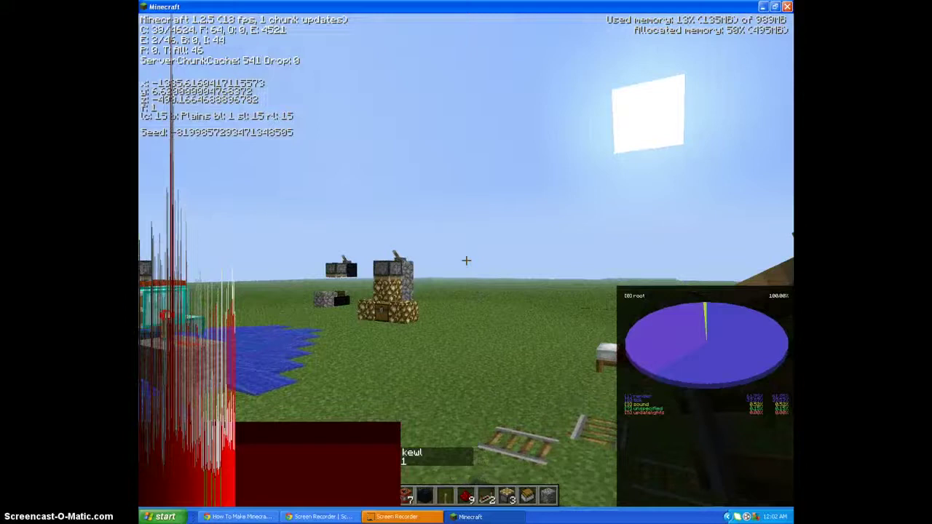
# Save and quit the world to the title screen, and close Minecraft.
pyautogui.press('Escape')
pyautogui.click(445, 254)
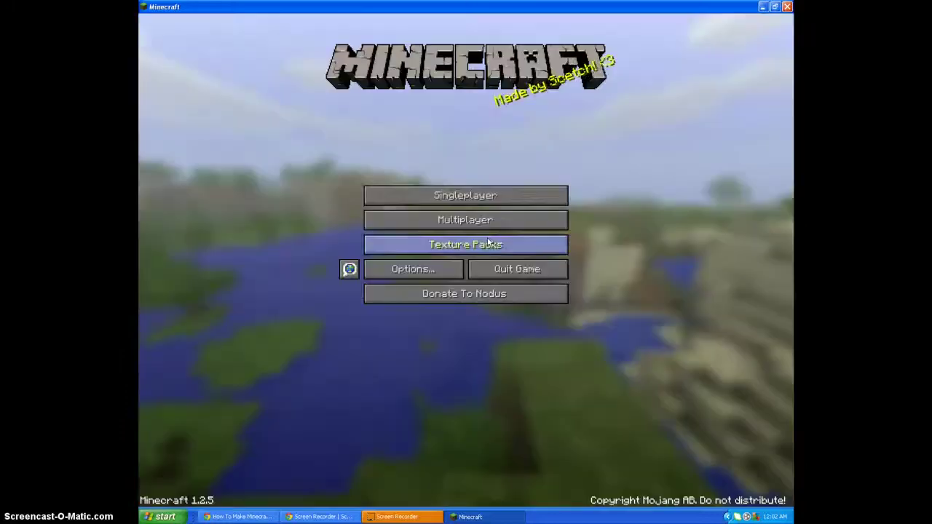
pyautogui.click(788, 7)
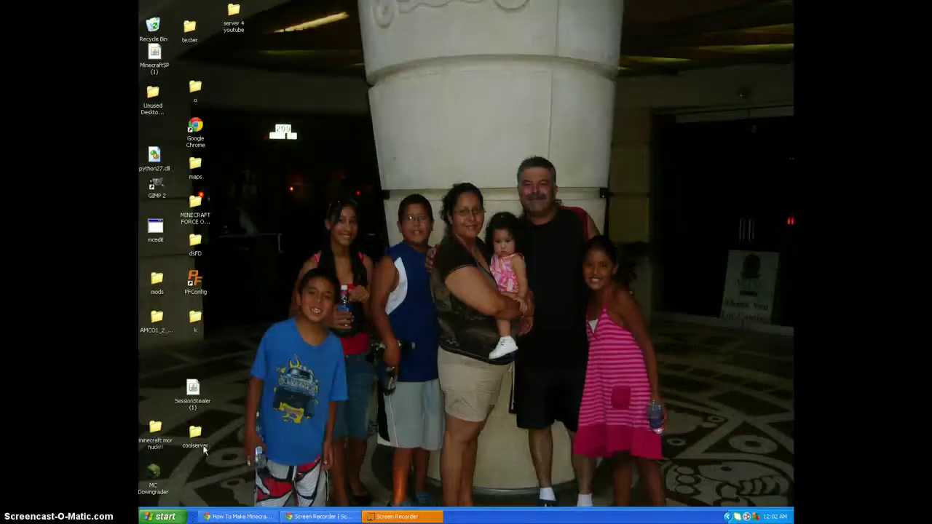
# Create a new folder named hi on the desktop.
pyautogui.click(163, 517)
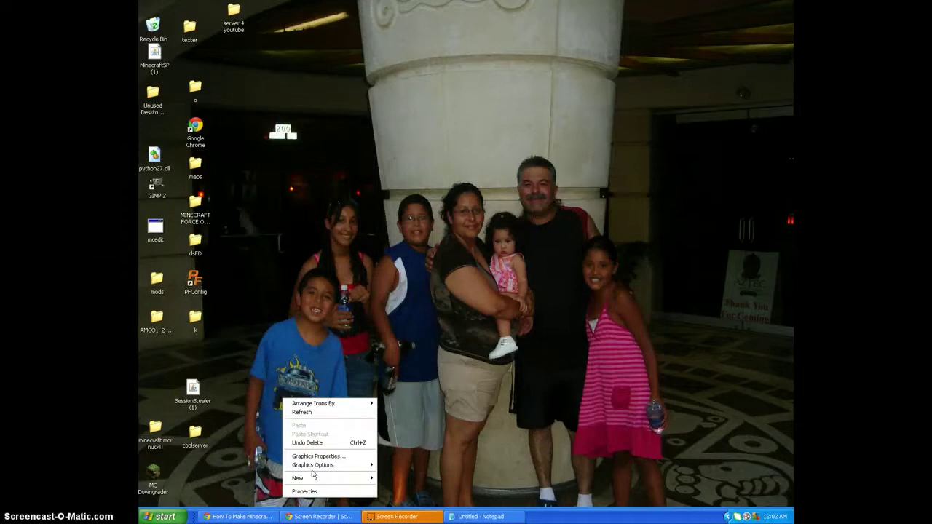
pyautogui.click(377, 327)
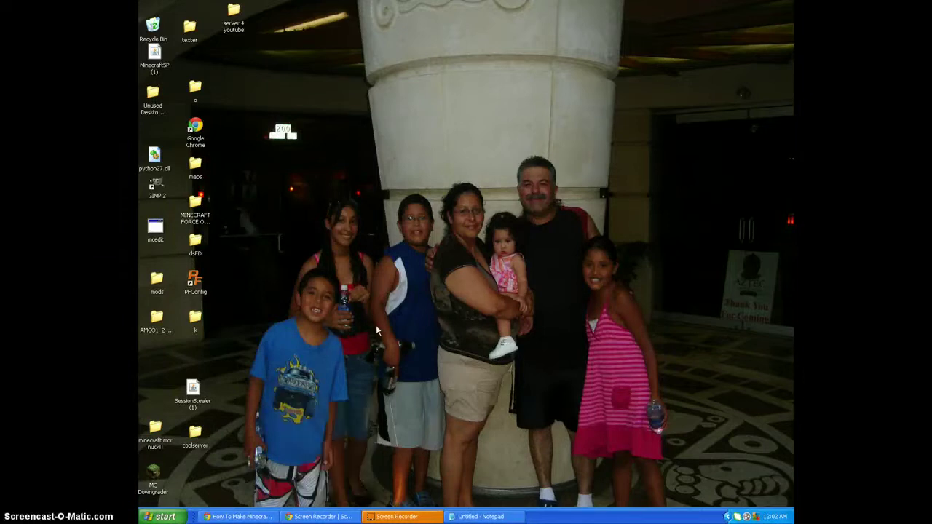
pyautogui.rightClick(318, 400)
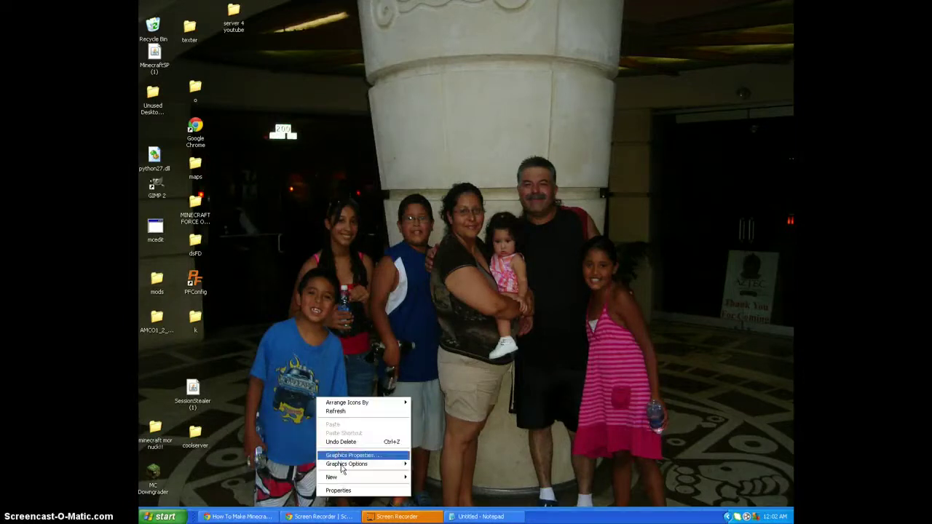
pyautogui.moveTo(342, 480)
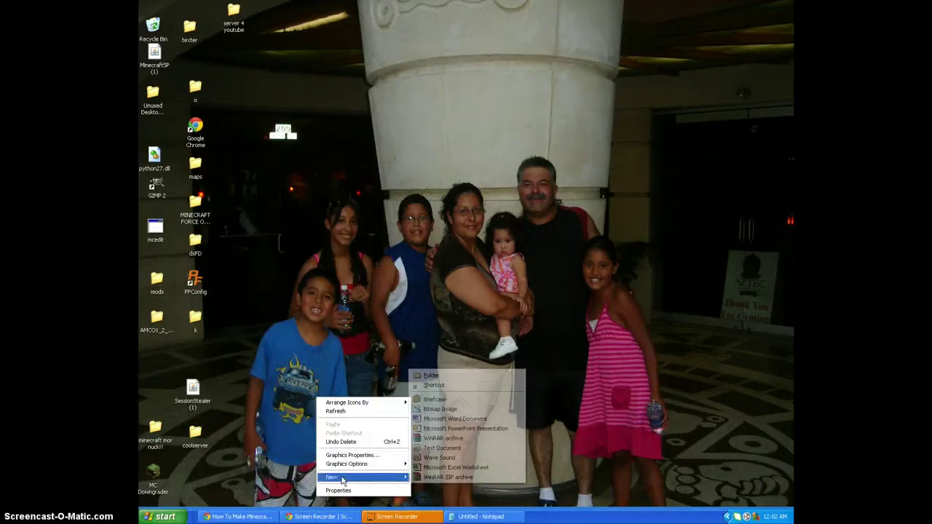
pyautogui.click(436, 376)
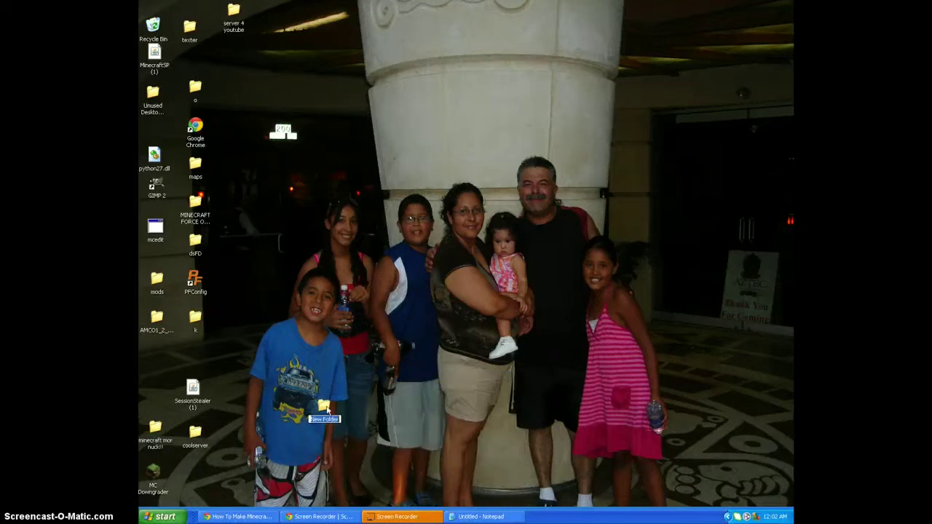
pyautogui.press('BackSpace')
pyautogui.press('Return')
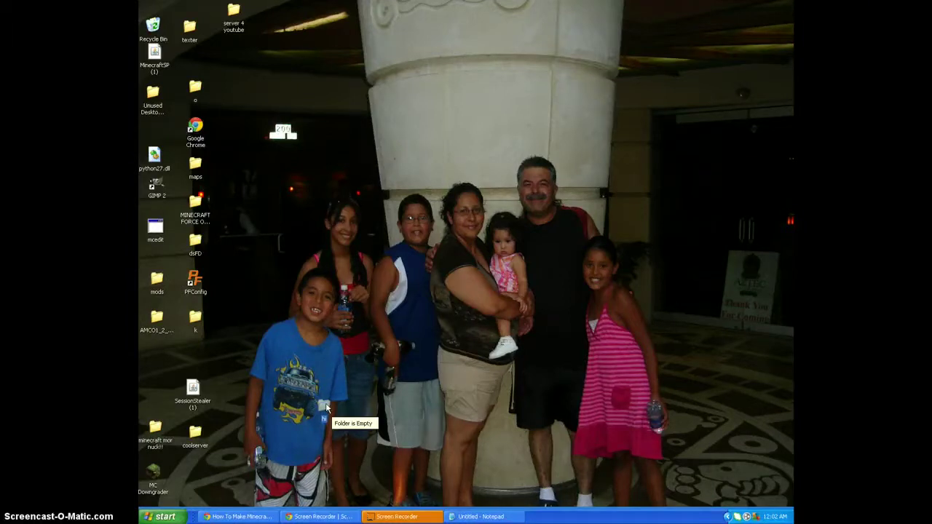
# Open the hi folder and copy the Minecraft program from the Start menu into it.
pyautogui.doubleClick(326, 409)
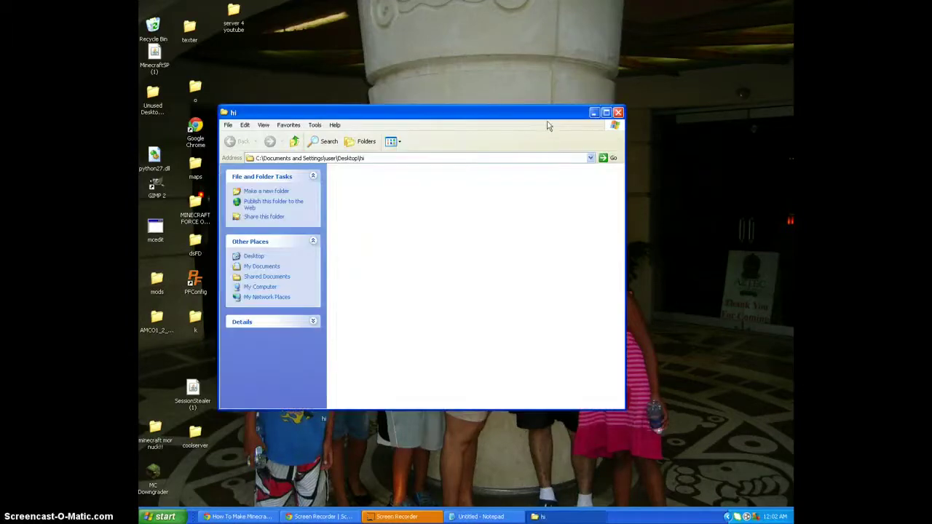
pyautogui.click(595, 112)
pyautogui.click(160, 517)
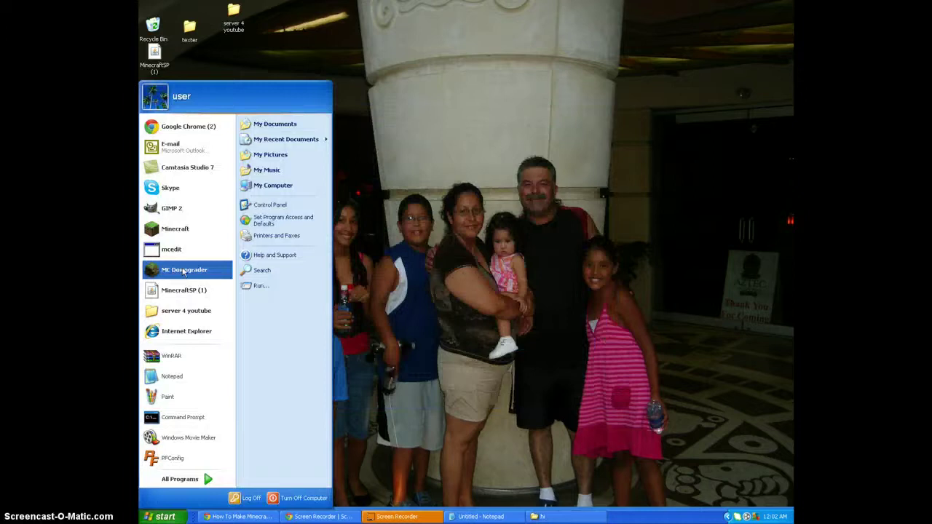
pyautogui.moveTo(182, 229); pyautogui.dragTo(419, 279)
pyautogui.click(405, 435)
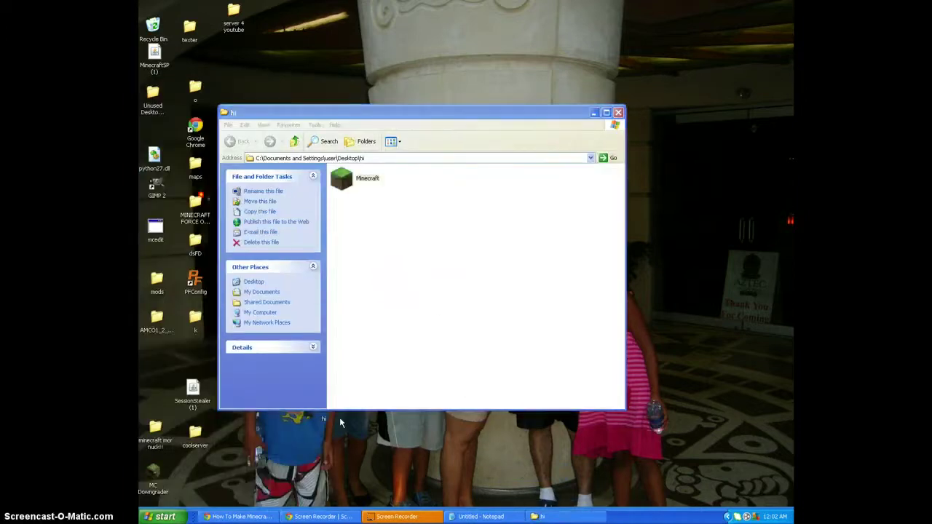
# Close the untitled Notepad window and create a text document named op in the hi folder.
pyautogui.click(474, 517)
pyautogui.click(659, 160)
pyautogui.rightClick(456, 188)
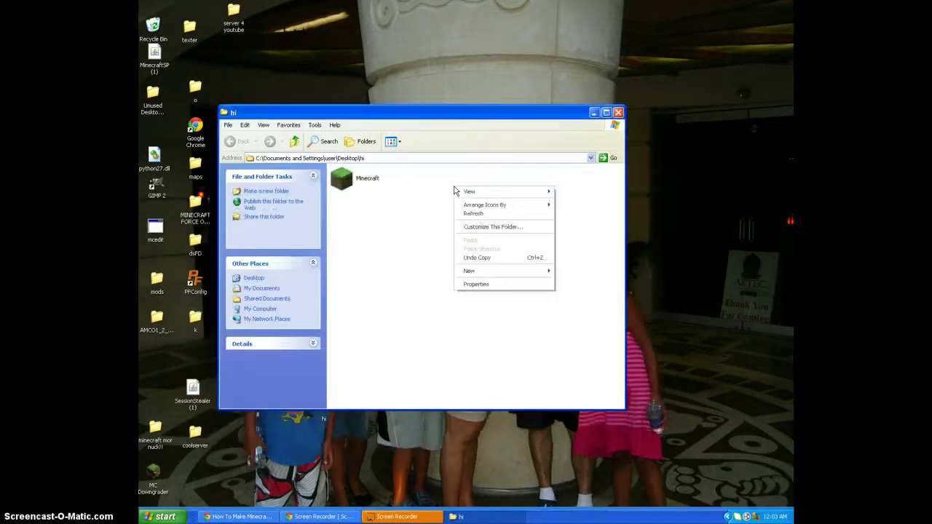
pyautogui.moveTo(499, 274)
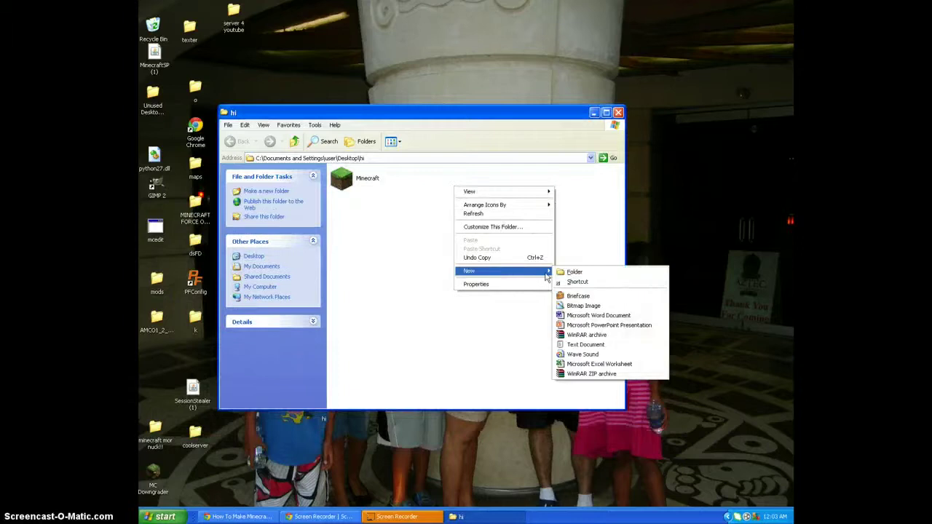
pyautogui.click(579, 347)
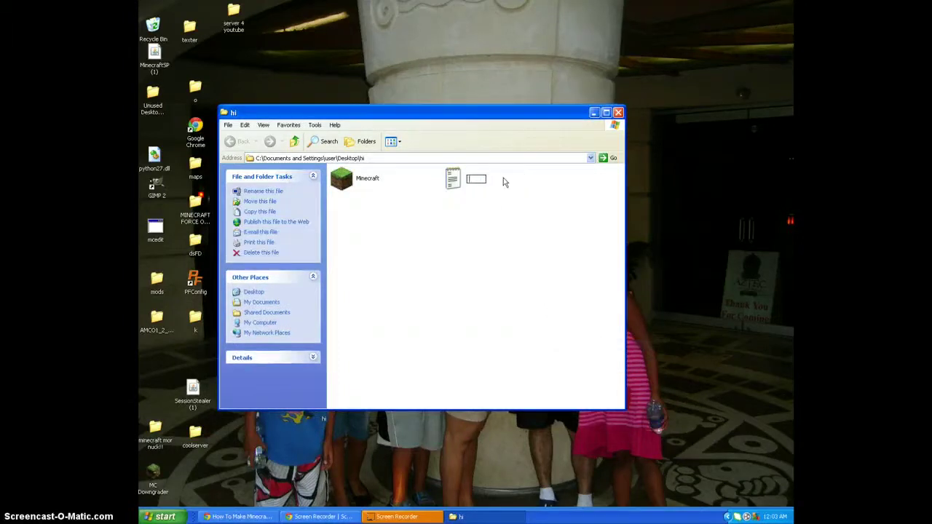
pyautogui.write('op')
pyautogui.press('Return')
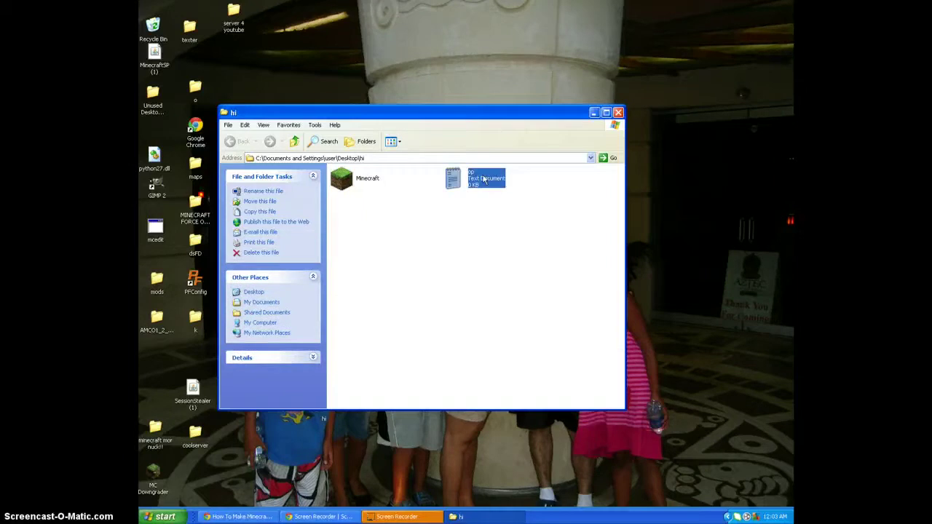
# Open the op document in Notepad and enter javaw -Xmx700M -Xms700M -jar "minecraft.exe".
pyautogui.rightClick(484, 180)
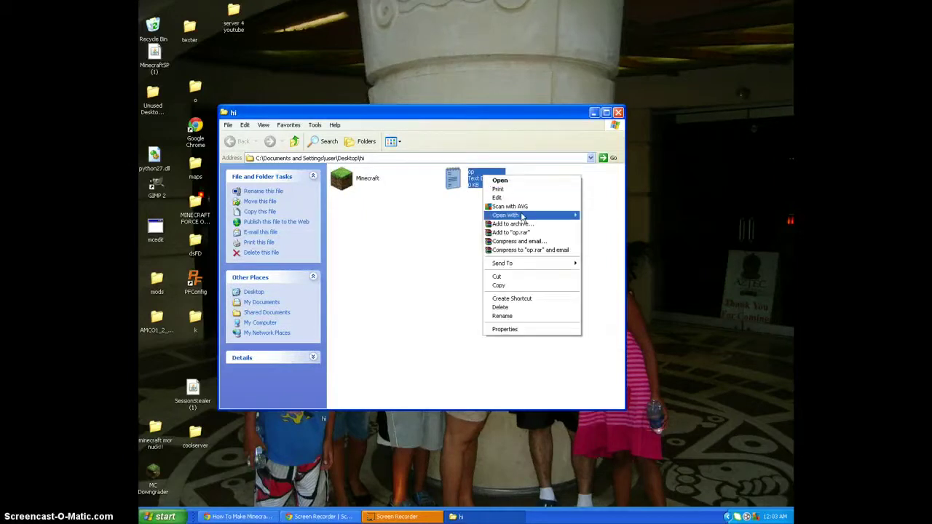
pyautogui.moveTo(520, 218)
pyautogui.click(601, 216)
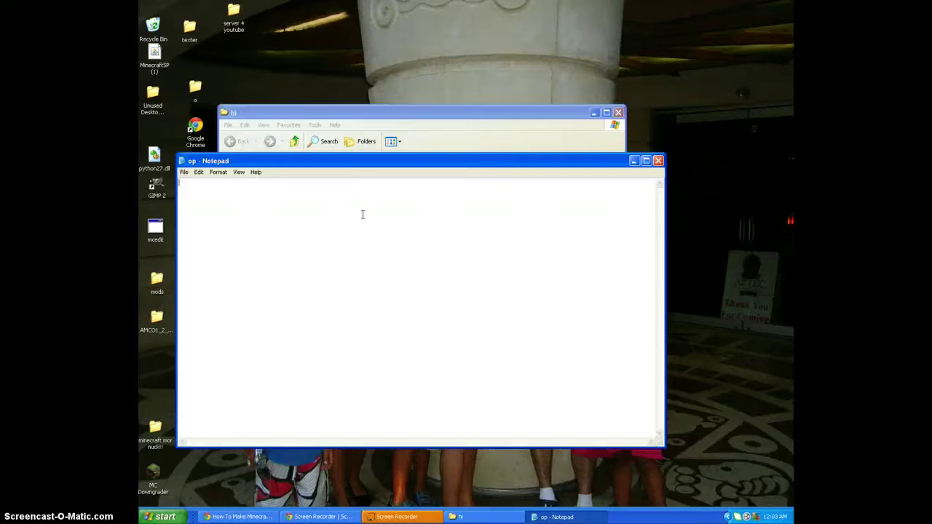
pyautogui.write('javaw -Xmx700M -Xms700M -jar "minecraft.exe"')
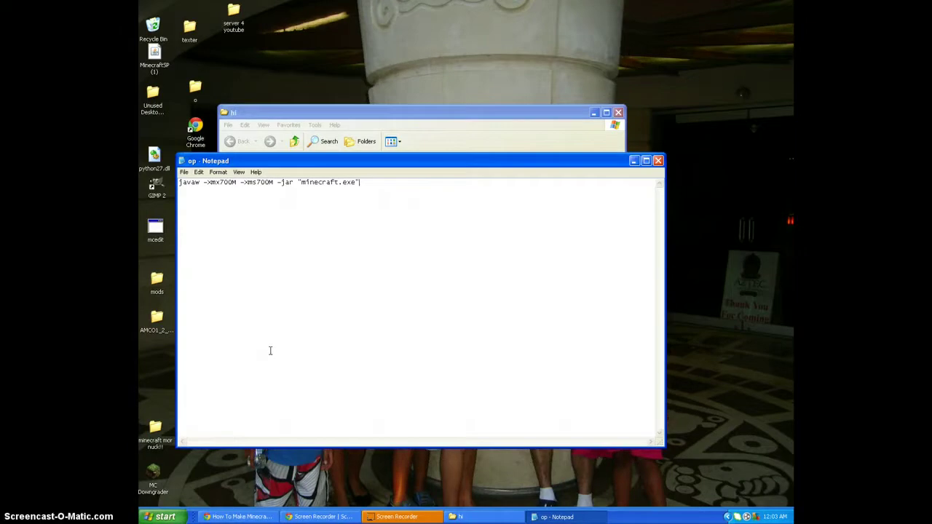
# Save the command in the hi folder as run minecraft.bat and close Notepad.
pyautogui.click(184, 172)
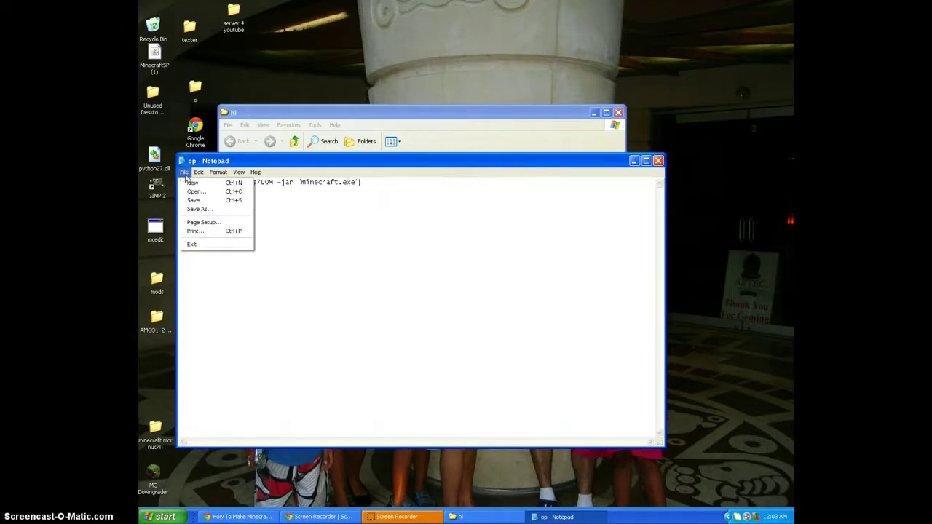
pyautogui.click(198, 210)
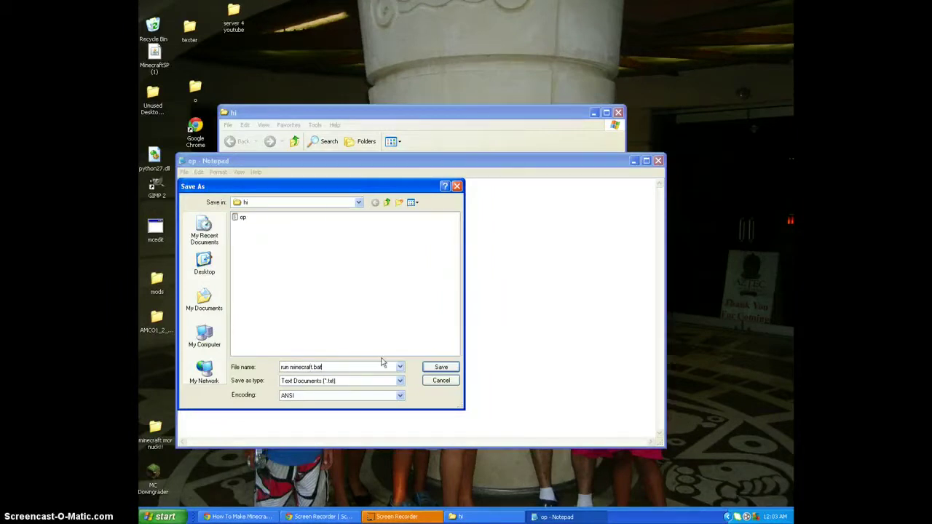
pyautogui.click(440, 368)
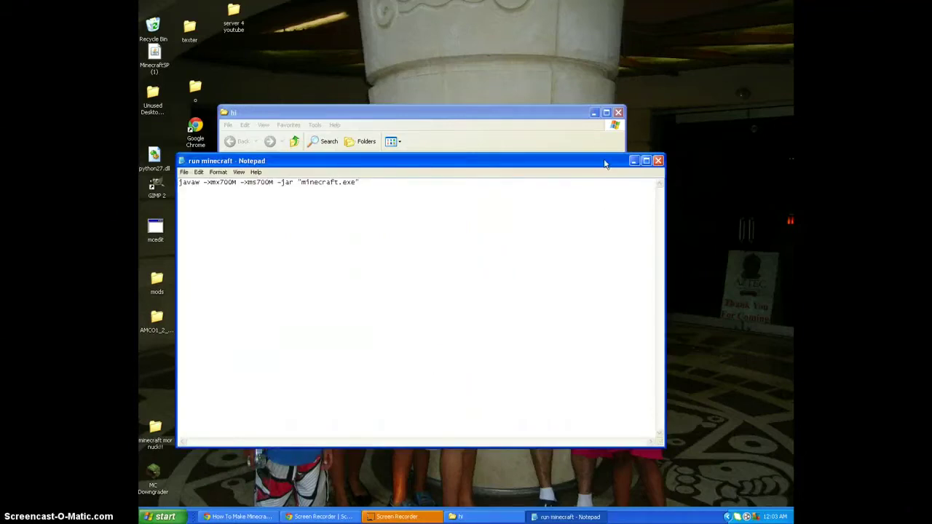
pyautogui.click(660, 161)
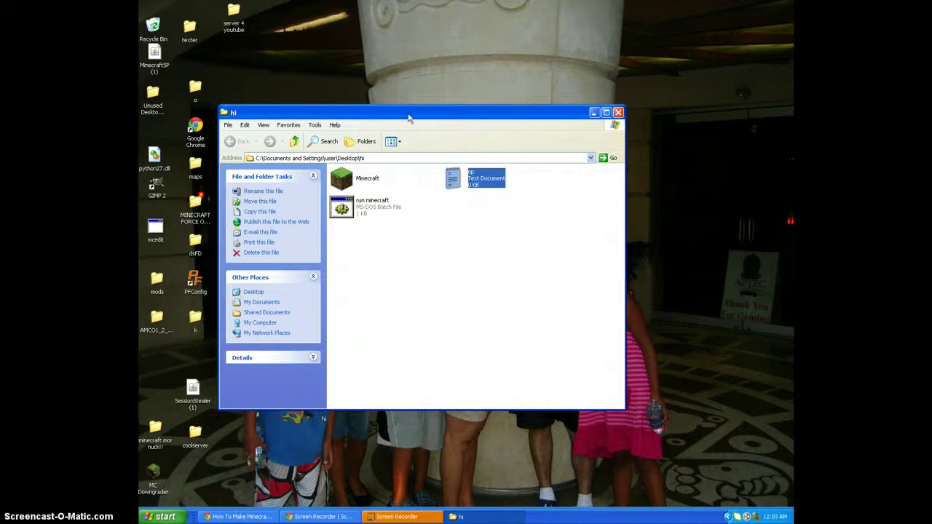
# Start Minecraft with the run minecraft batch file and log in with the saved account.
pyautogui.moveTo(408, 118); pyautogui.dragTo(451, 104)
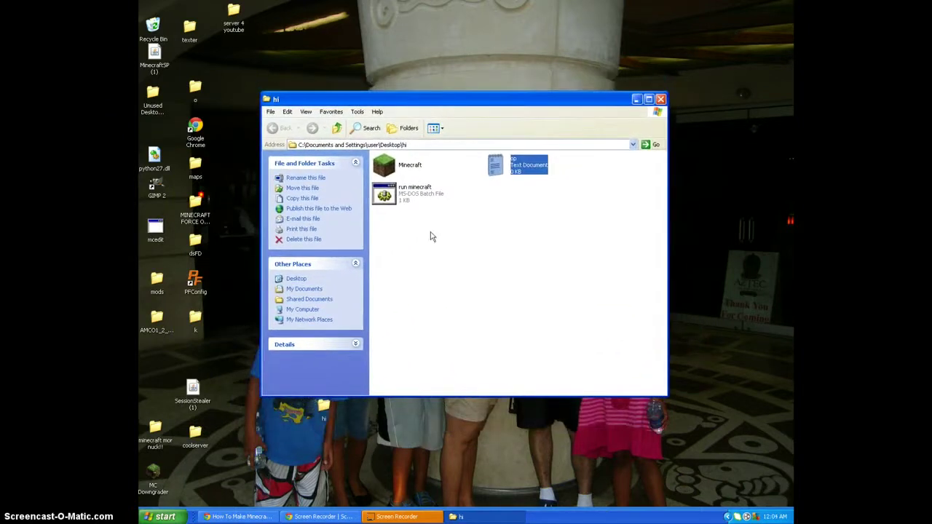
pyautogui.doubleClick(394, 202)
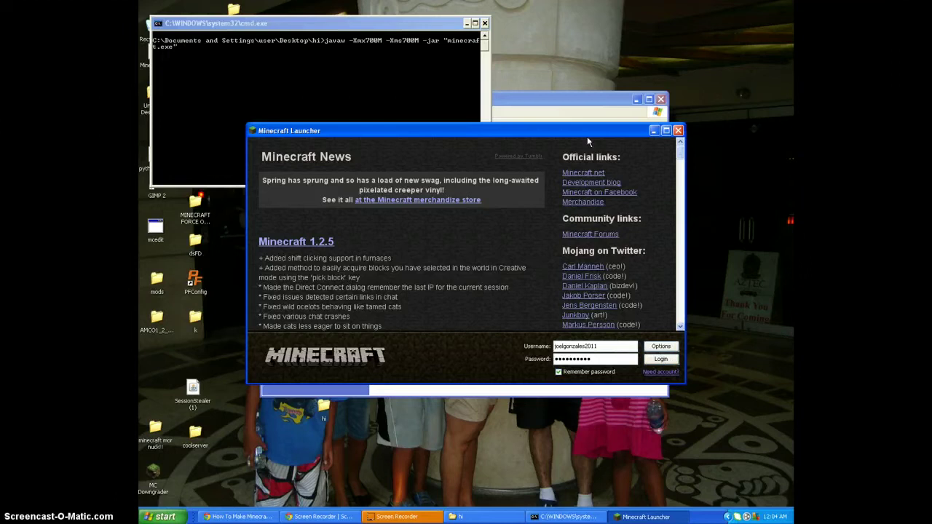
pyautogui.click(661, 360)
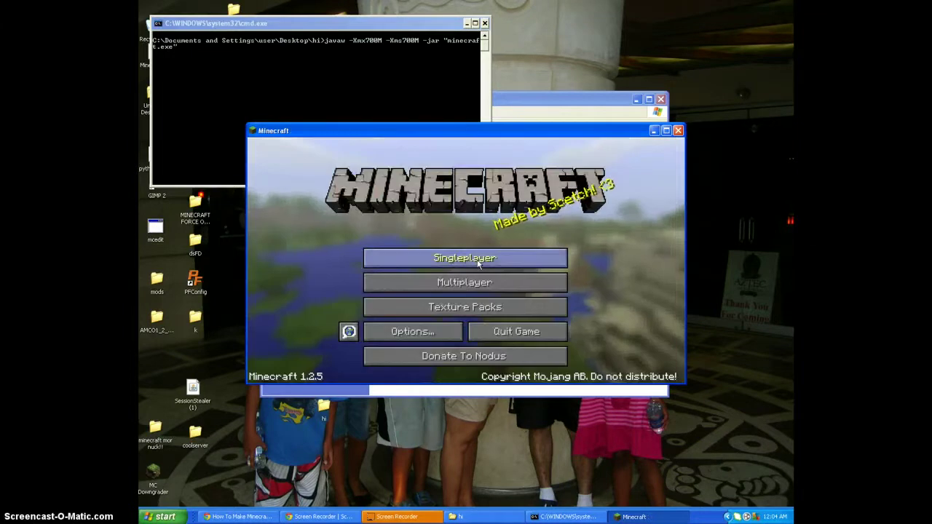
# Load the singleplayer world New World and open its creative item selection.
pyautogui.click(459, 257)
pyautogui.doubleClick(430, 189)
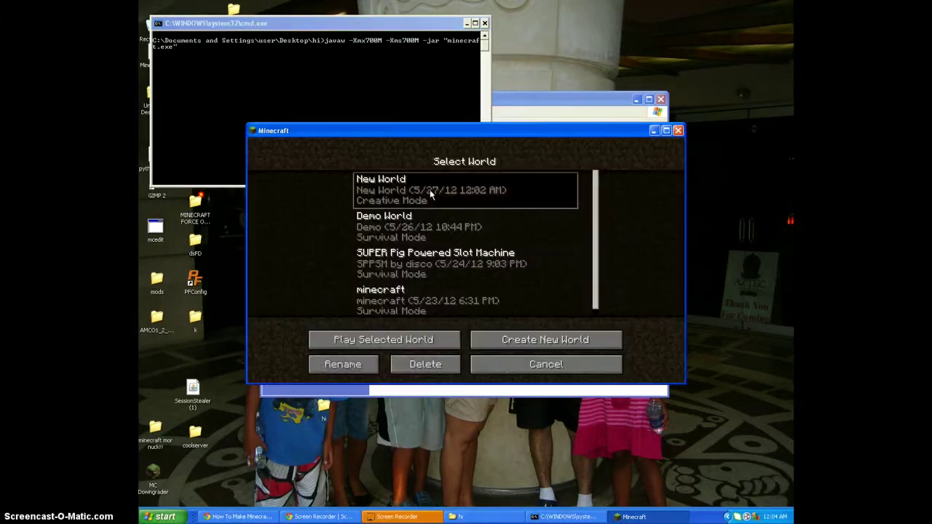
pyautogui.press('e')
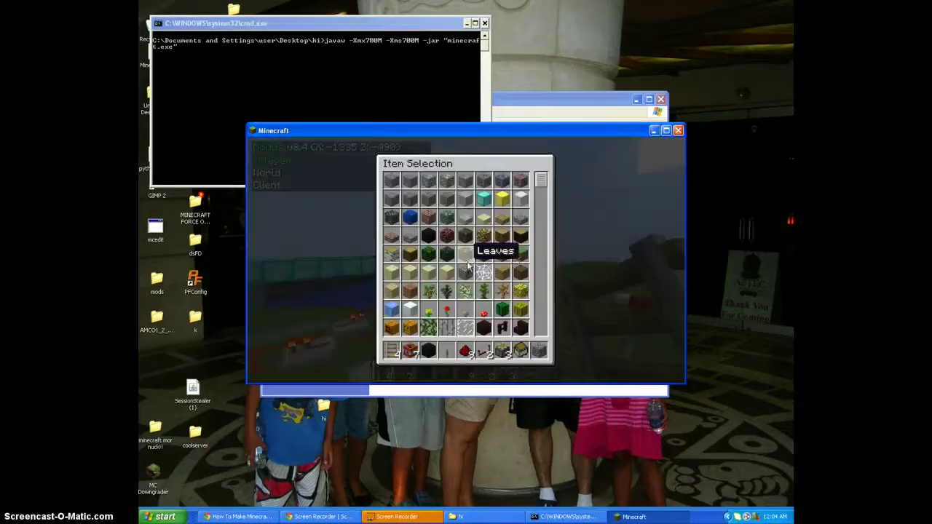
# Maximize the Minecraft window and close the creative item selection.
pyautogui.click(666, 131)
pyautogui.press('e')
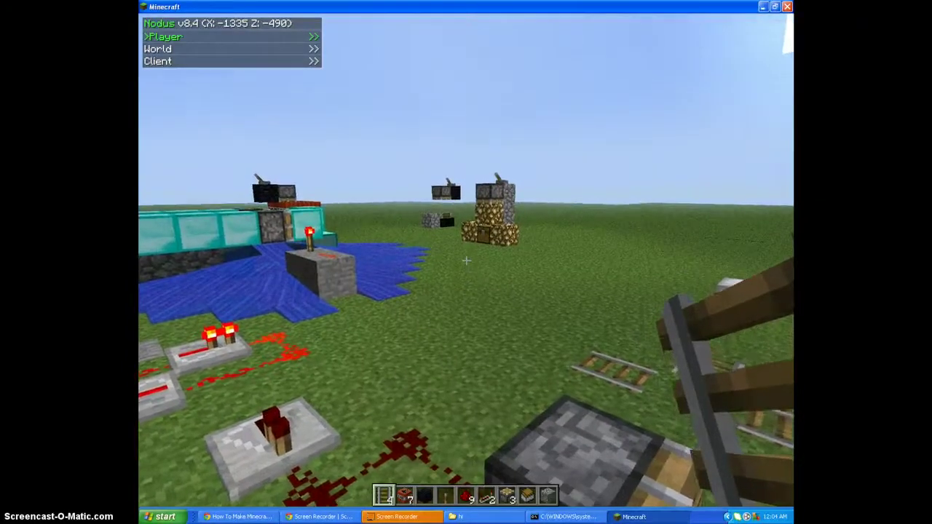
# Show the debug overlay with the profiler chart, examine the memory figures while flying across the world, and hide the overlay.
pyautogui.hotkey('shift', 'F3')
pyautogui.press('w')
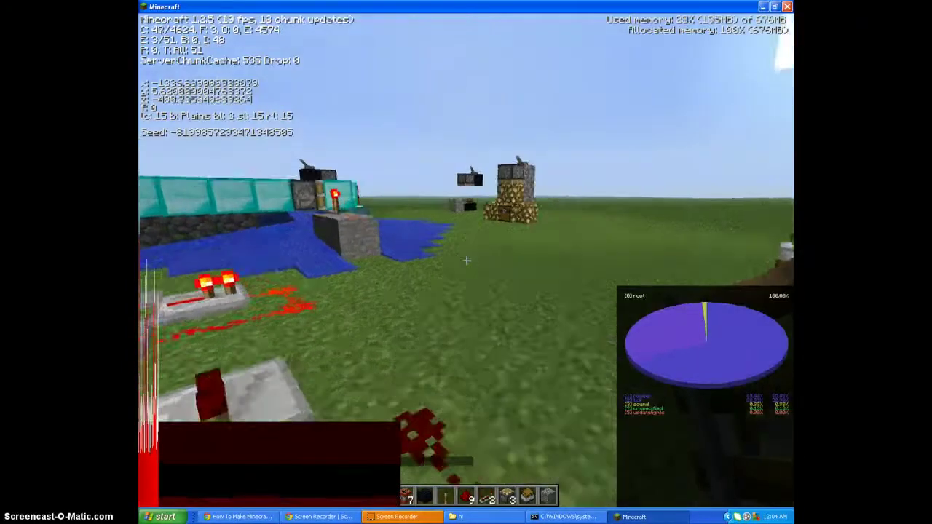
pyautogui.press('w')
pyautogui.press('space')
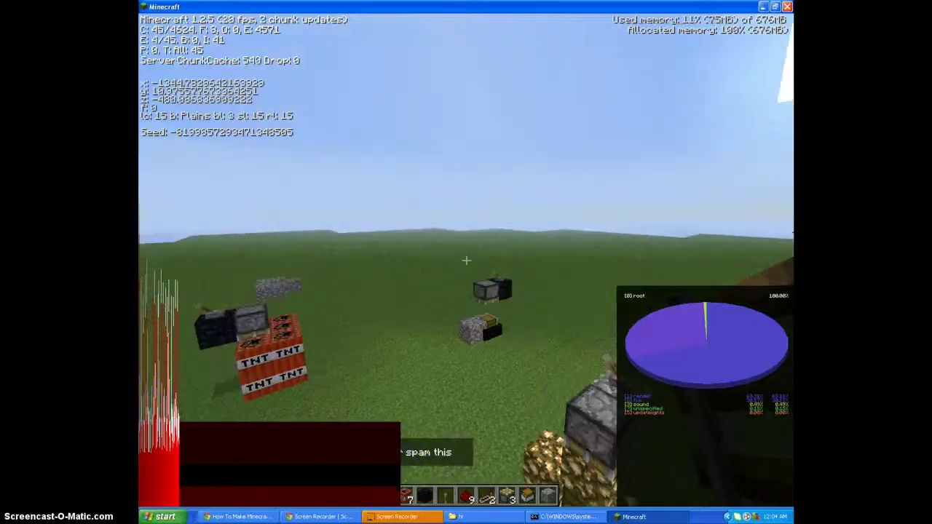
pyautogui.press('w')
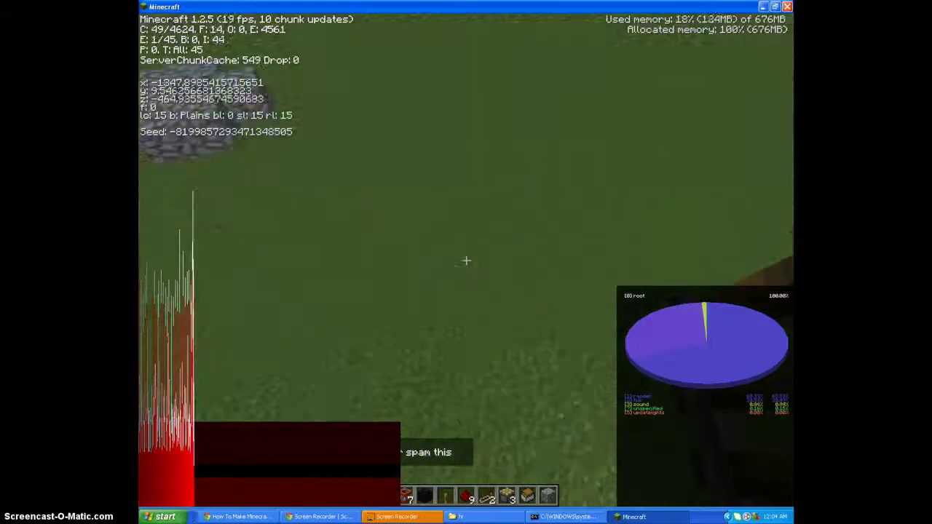
pyautogui.press('F3')
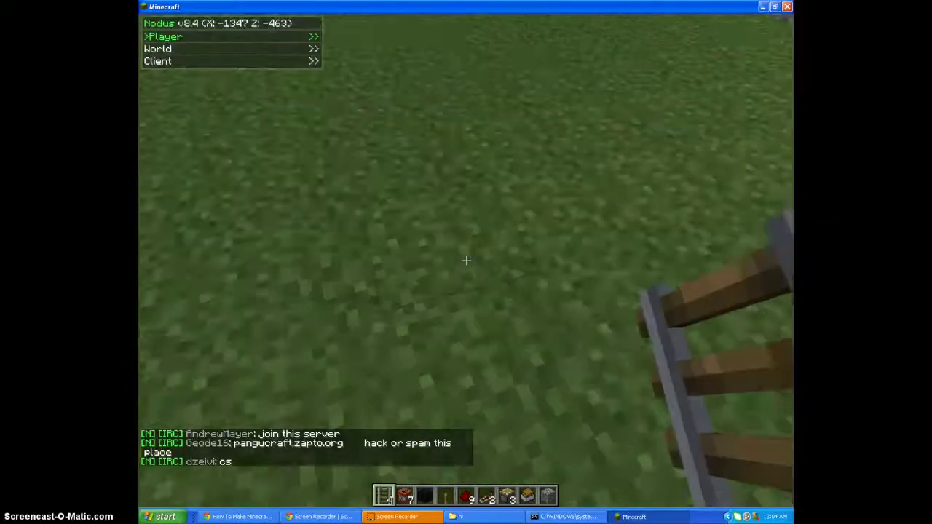
# Place four rails around one grass block near the cobblestone and glowstone pillar, plus a fifth rail in the centre.
pyautogui.press('w')
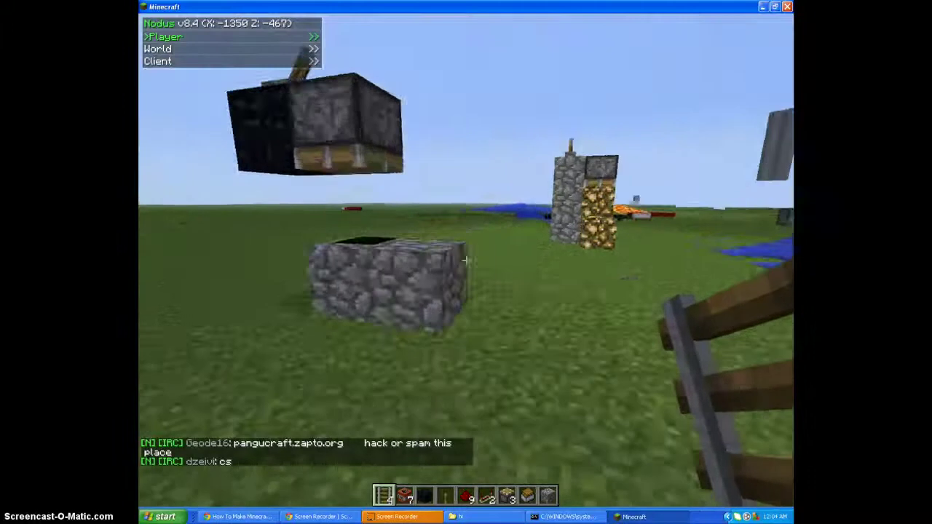
pyautogui.press('w')
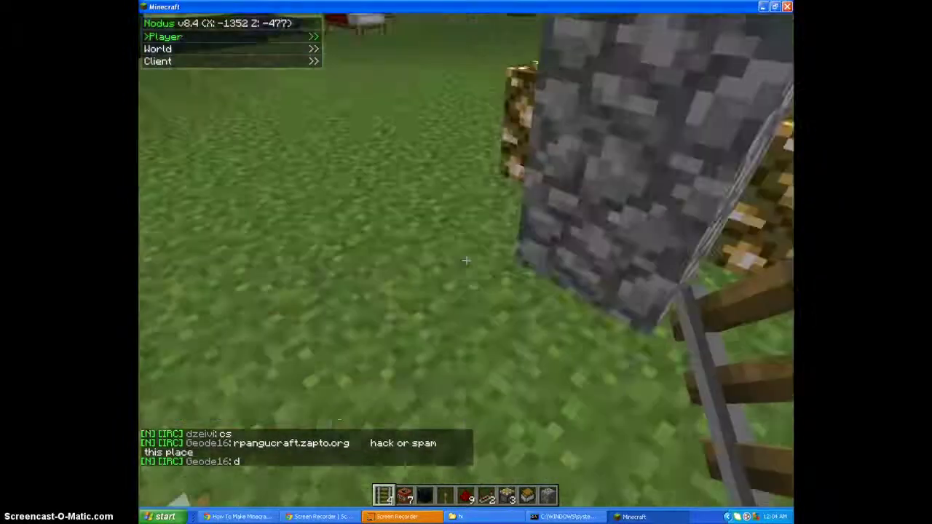
pyautogui.rightClick(466, 260)
pyautogui.rightClick(466, 261)
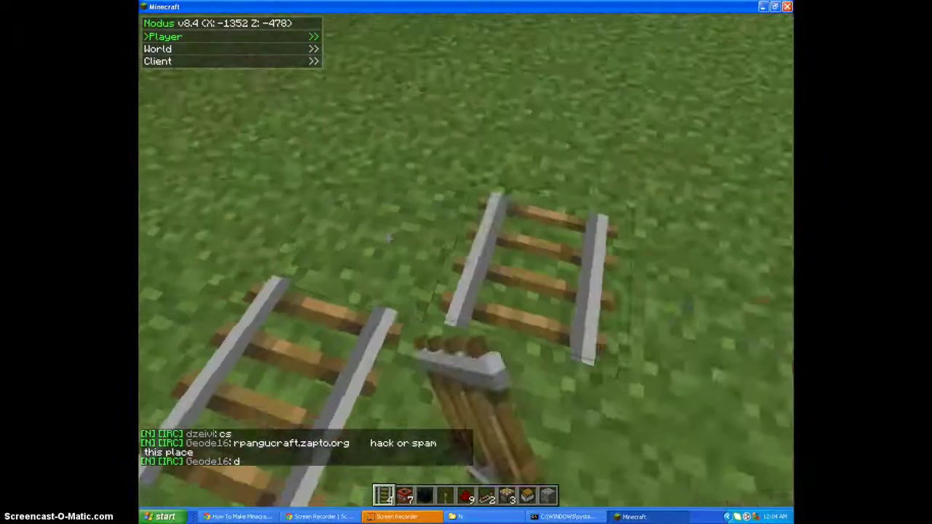
pyautogui.rightClick(466, 261)
pyautogui.rightClick(466, 260)
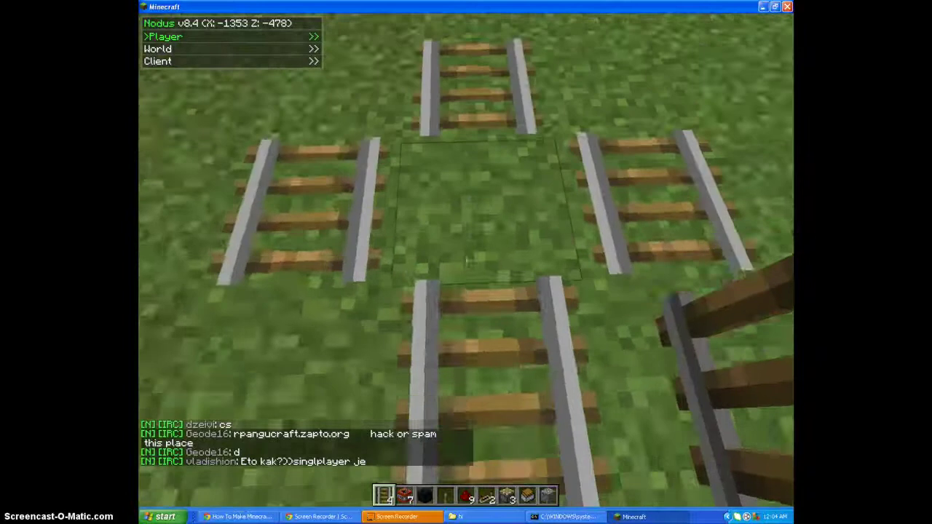
pyautogui.rightClick(467, 261)
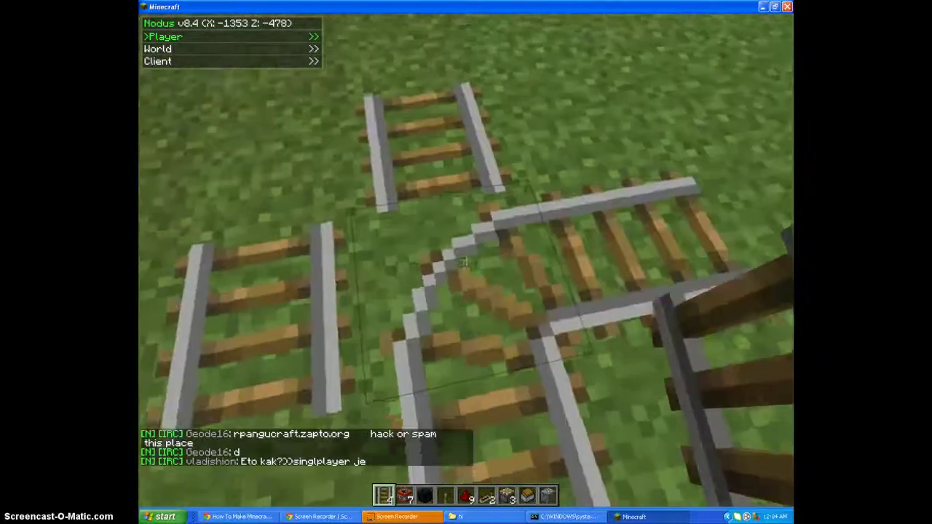
# Break and replace rails in the cross-shaped arrangement several times.
pyautogui.click(466, 261)
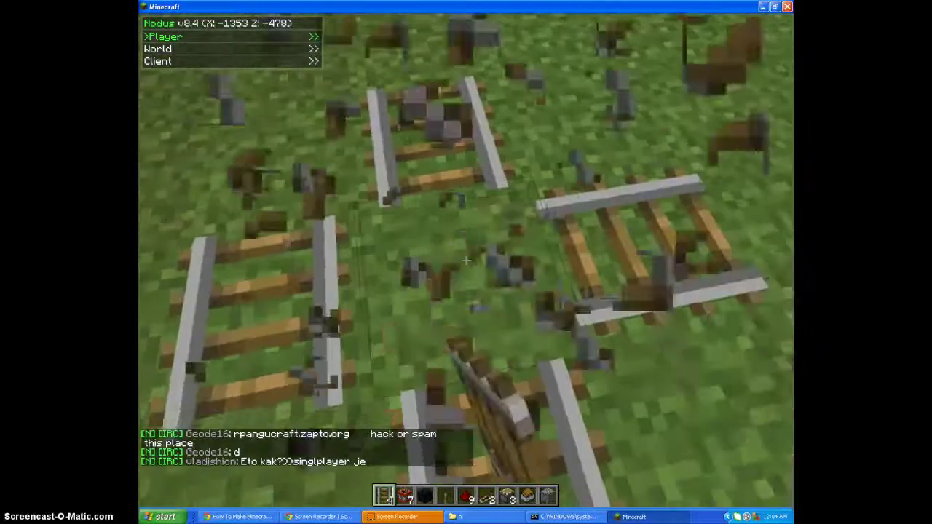
pyautogui.rightClick(466, 261)
pyautogui.click(466, 261)
pyautogui.rightClick(467, 261)
pyautogui.click(466, 260)
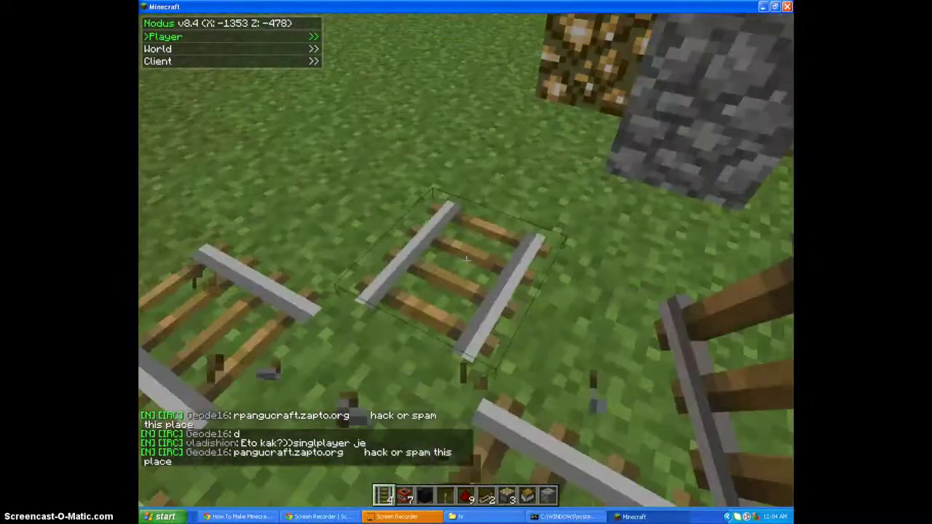
pyautogui.click(466, 260)
pyautogui.rightClick(467, 261)
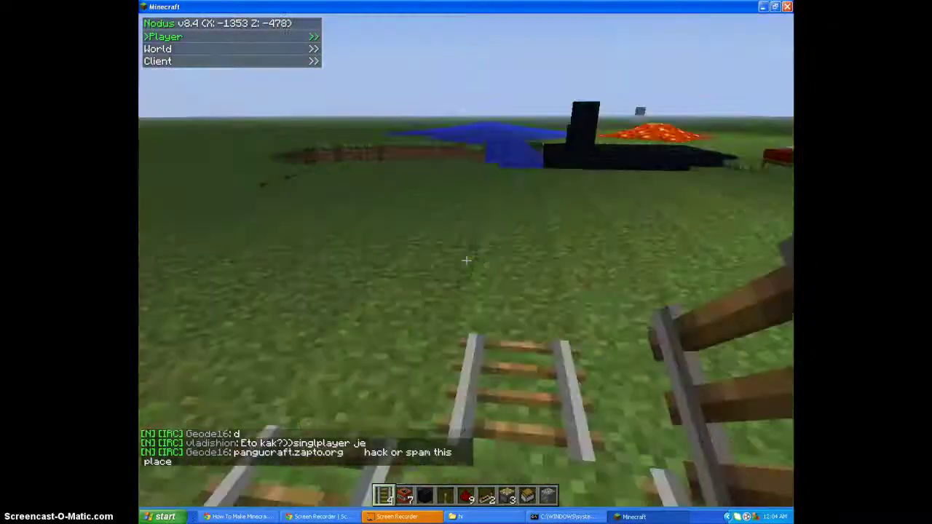
# Walk from the rails past the red beds and onto the obsidian platform to examine how the game runs.
pyautogui.press('w')
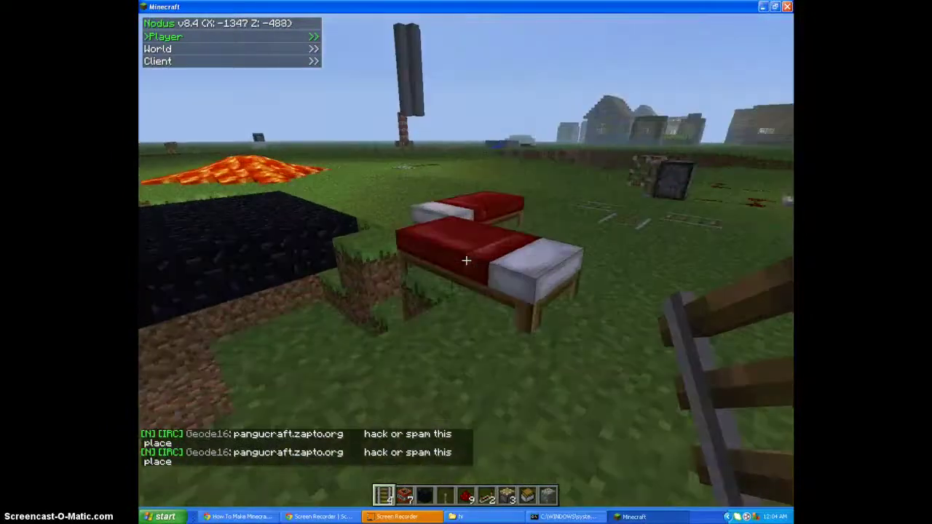
pyautogui.press('w')
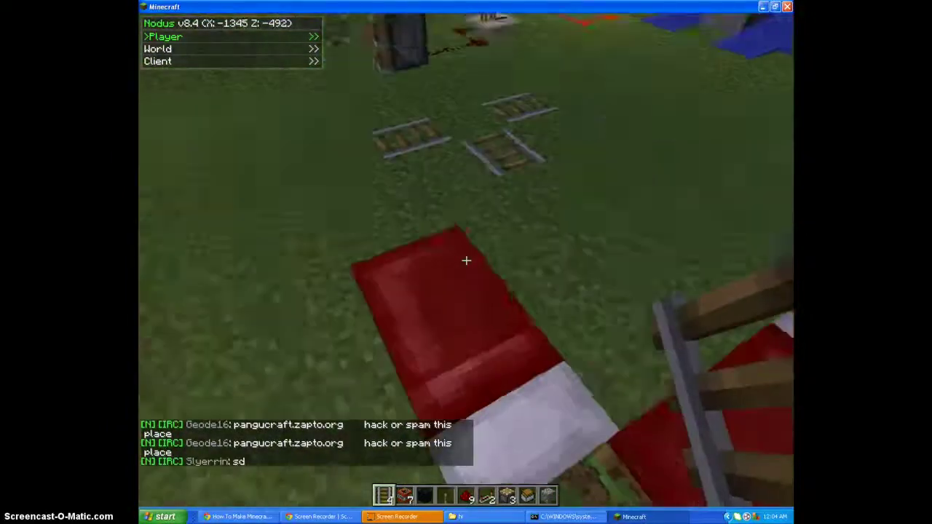
pyautogui.press('w')
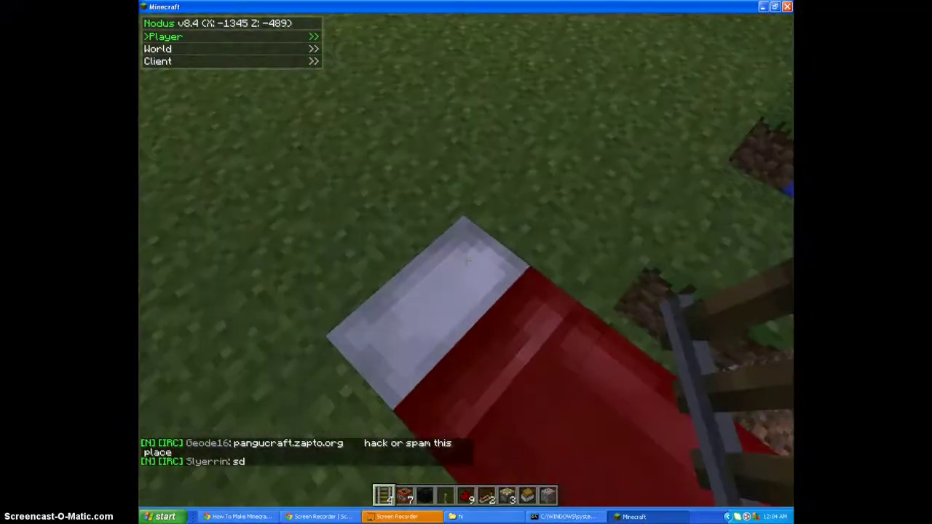
pyautogui.press('w')
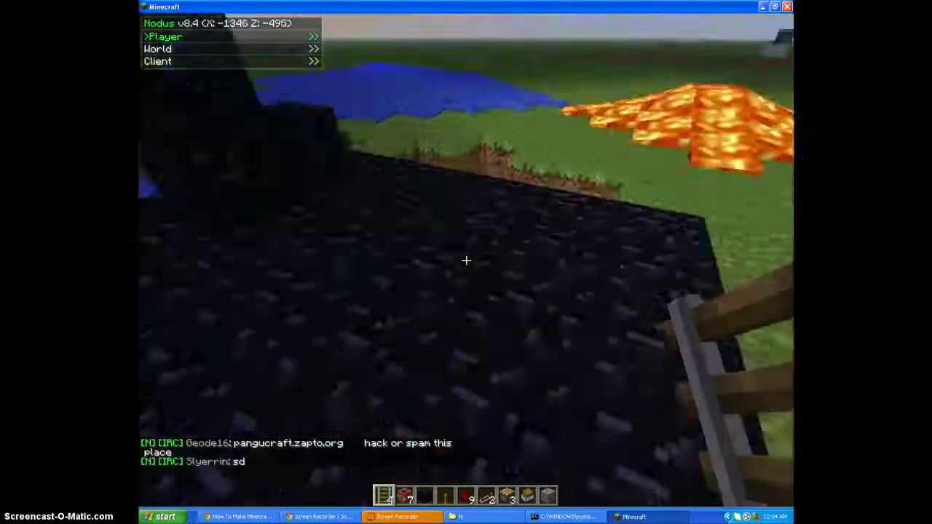
pyautogui.press('w')
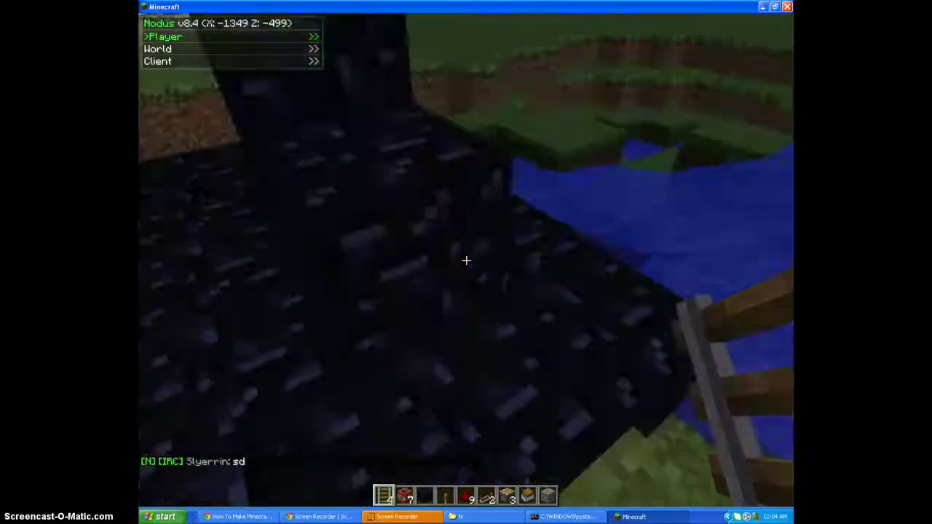